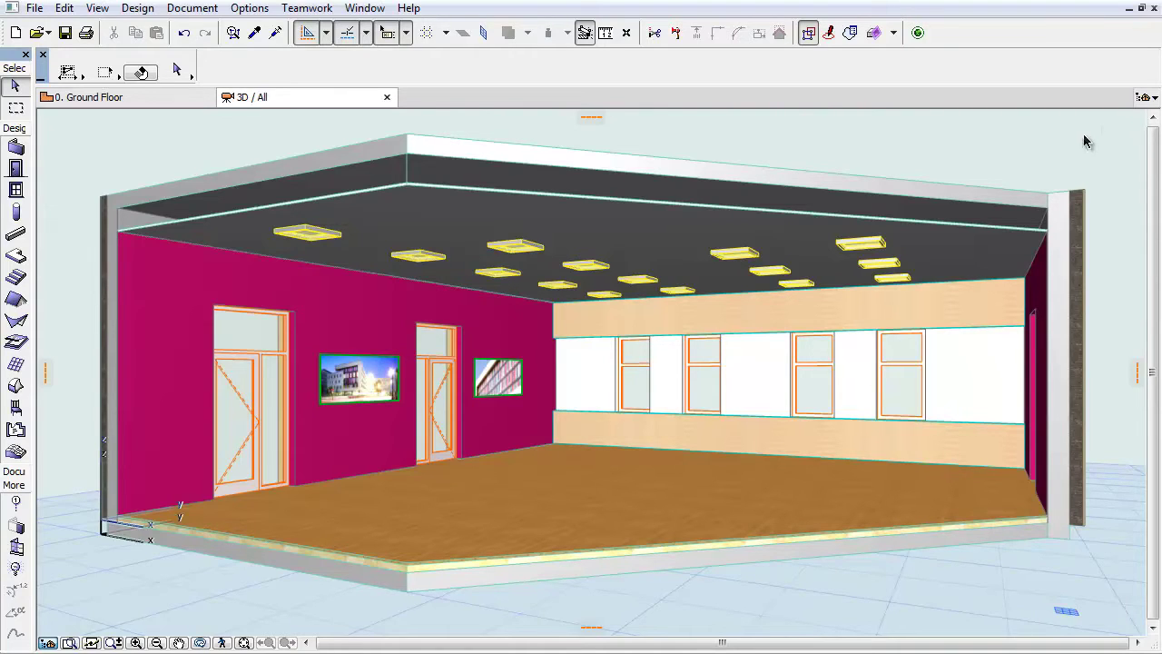
# Open the Finishes of Openings schedule from Schedules > Surface in the Navigator.
pyautogui.click(1155, 98)
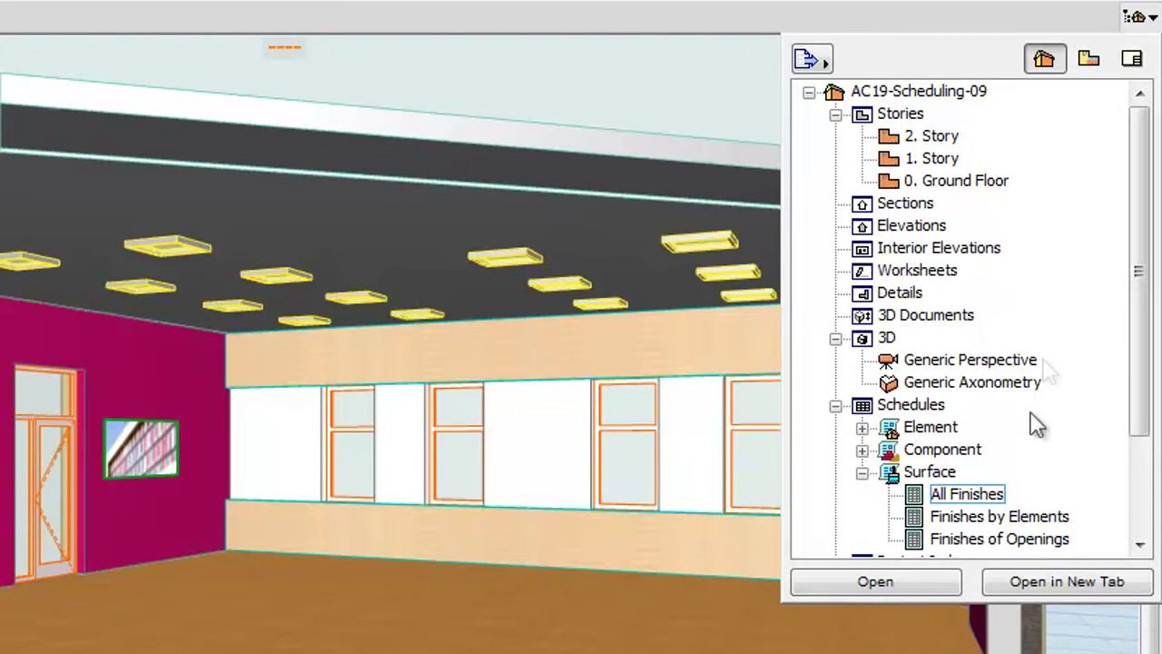
pyautogui.click(1071, 547)
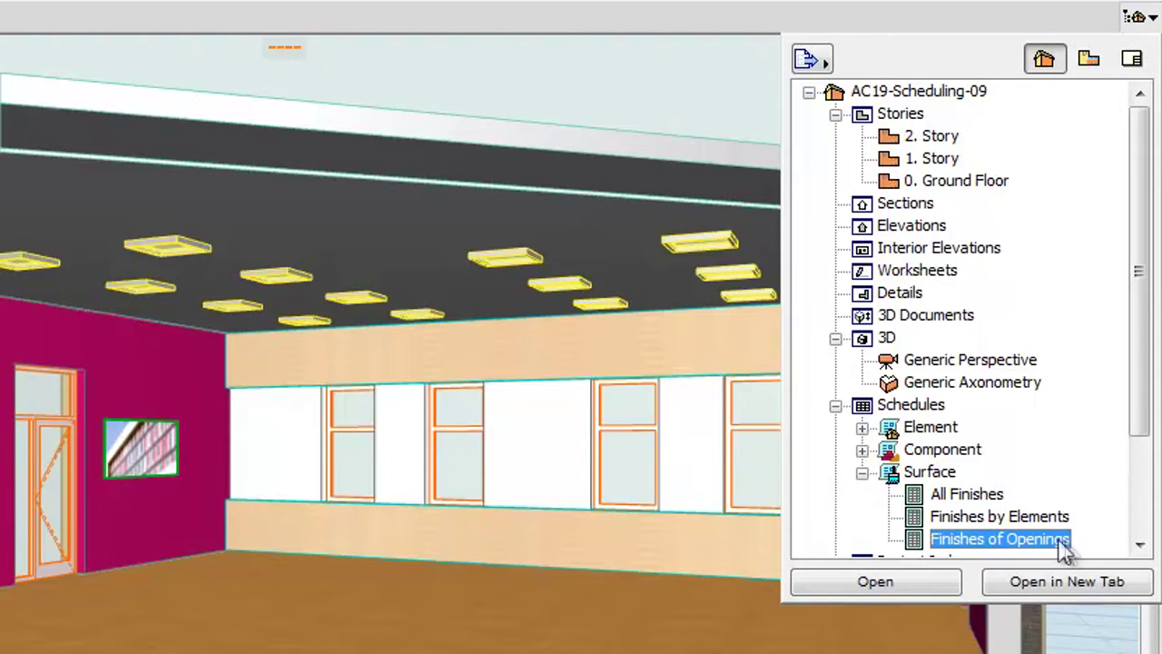
pyautogui.doubleClick(1053, 545)
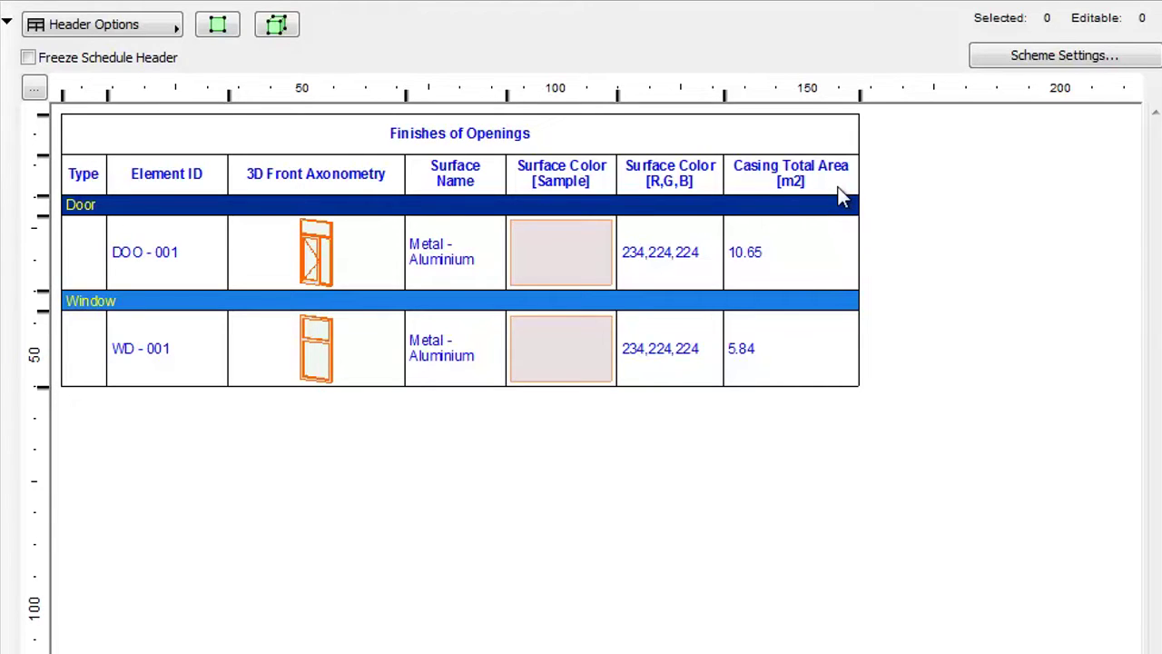
# Select the schedule's door rows in 3D and open their Door Selection Settings pages list.
pyautogui.click(813, 247)
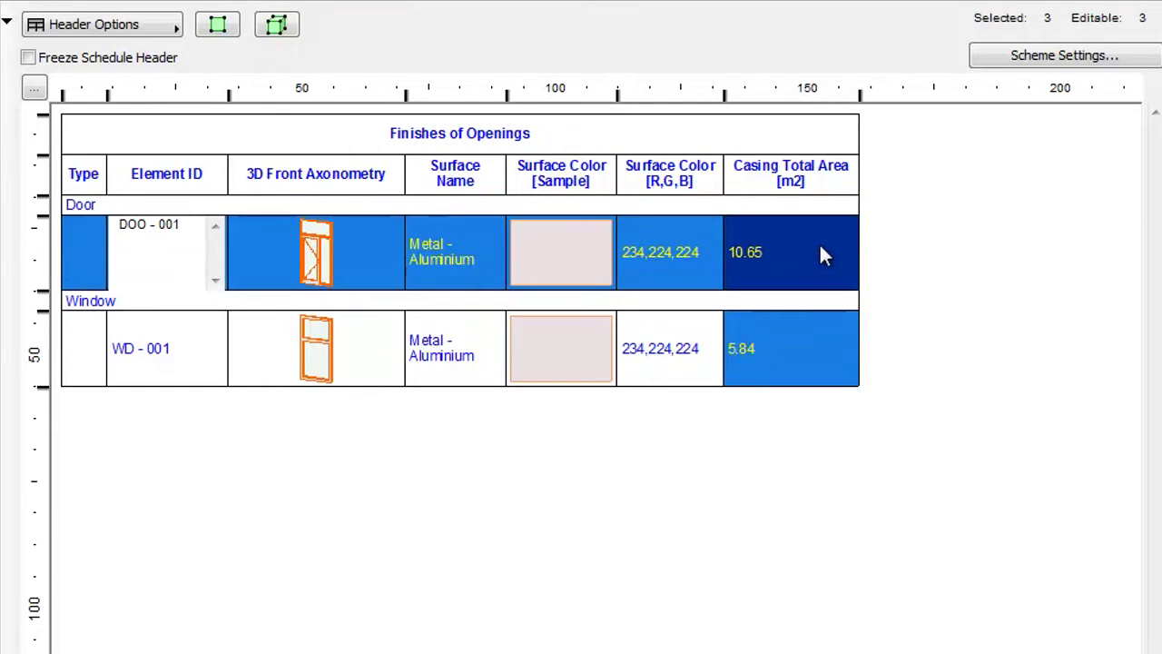
pyautogui.click(280, 29)
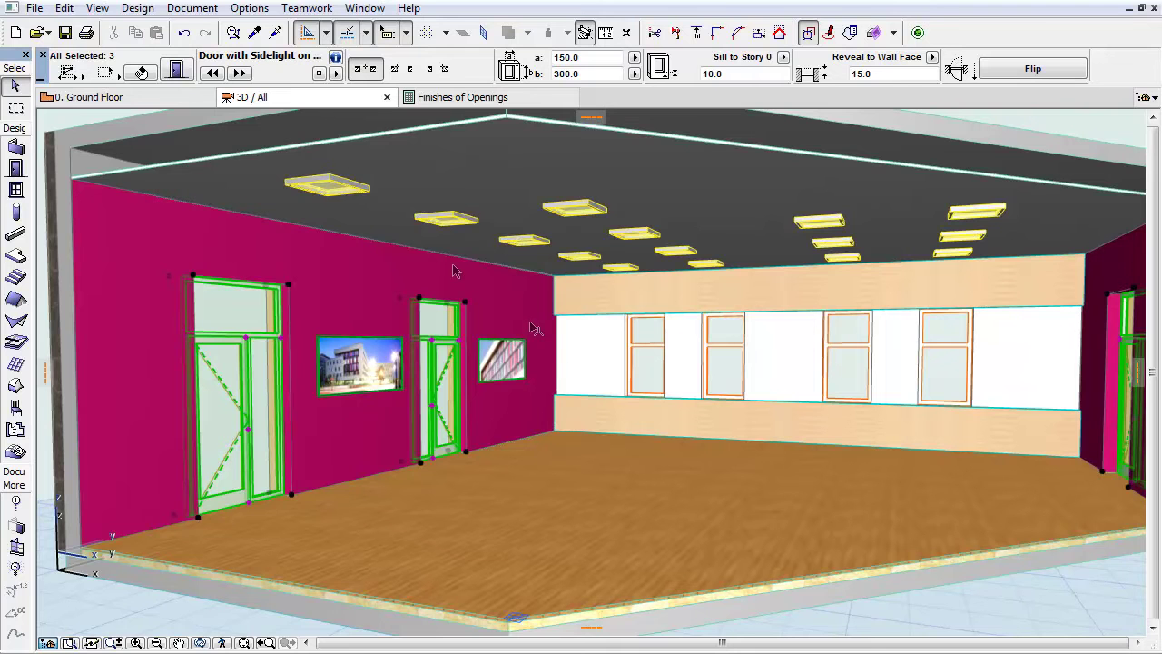
pyautogui.click(180, 69)
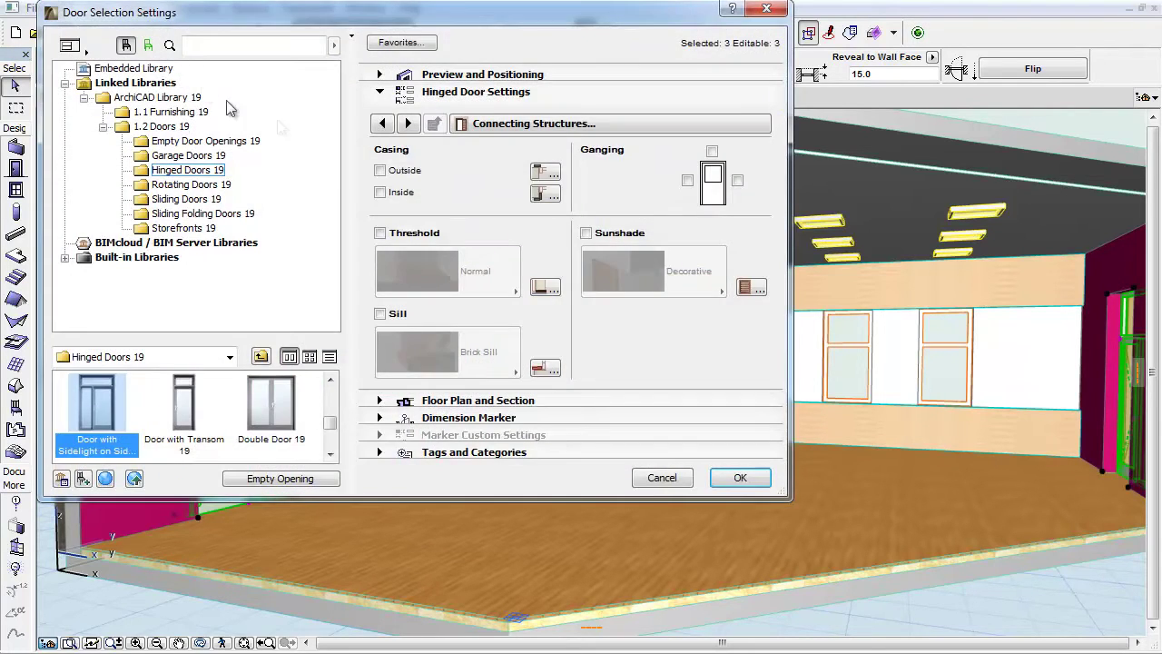
pyautogui.click(478, 127)
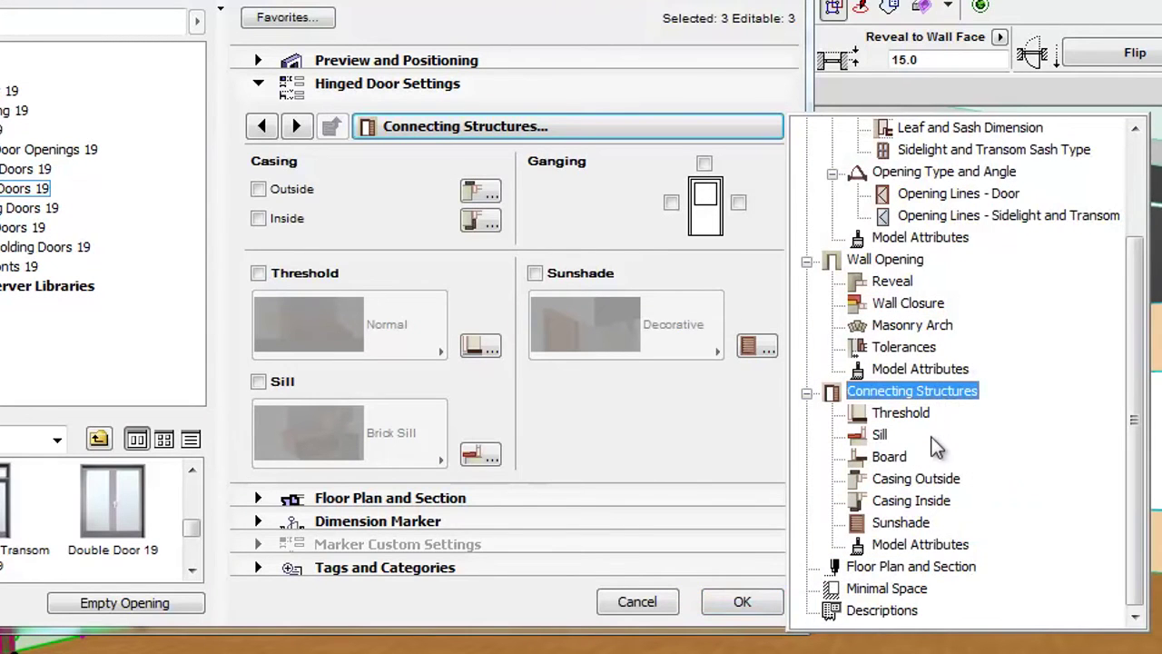
# Turn on Outside Casing and Inside Casing for the selected doors.
pyautogui.click(934, 482)
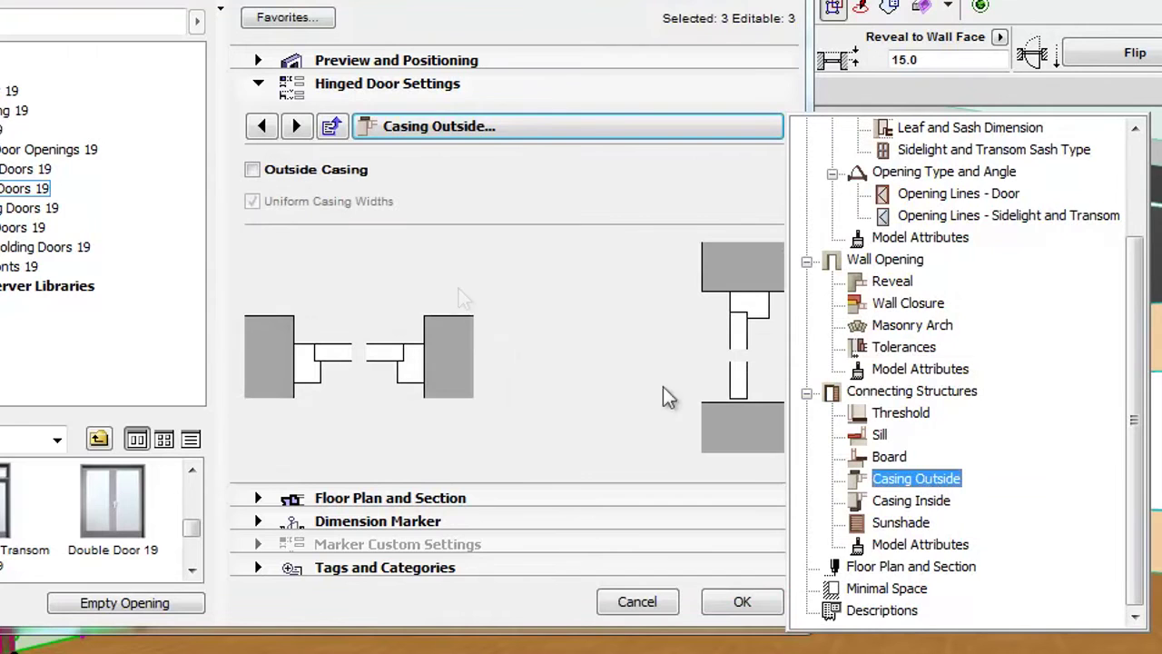
pyautogui.click(249, 172)
pyautogui.click(253, 170)
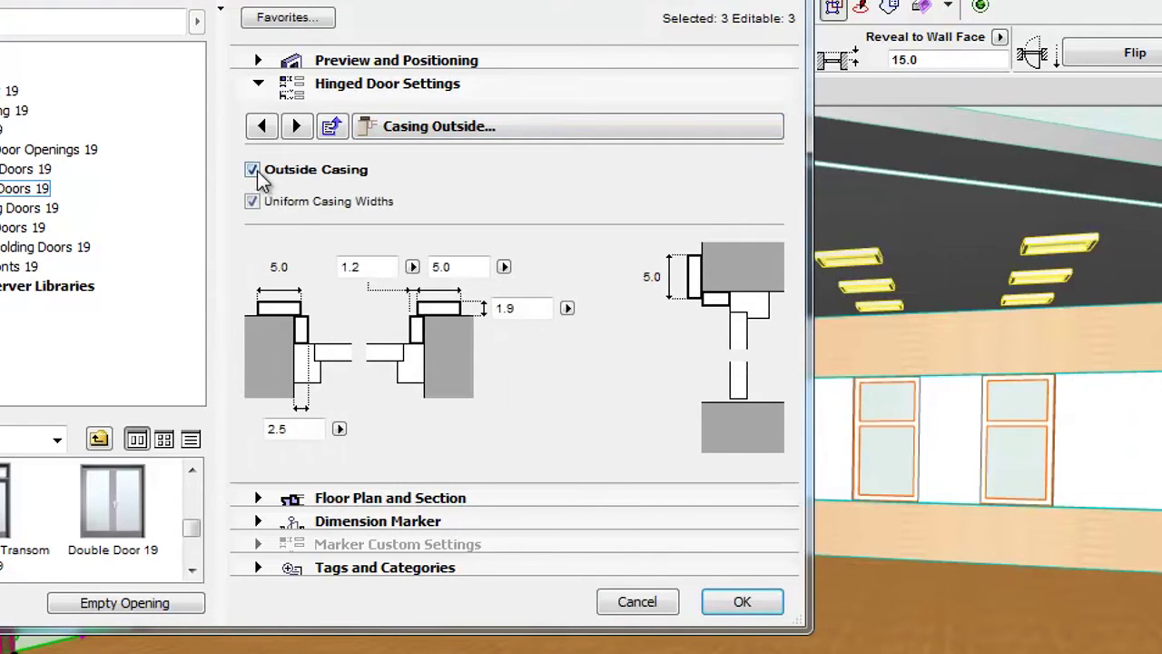
pyautogui.click(585, 134)
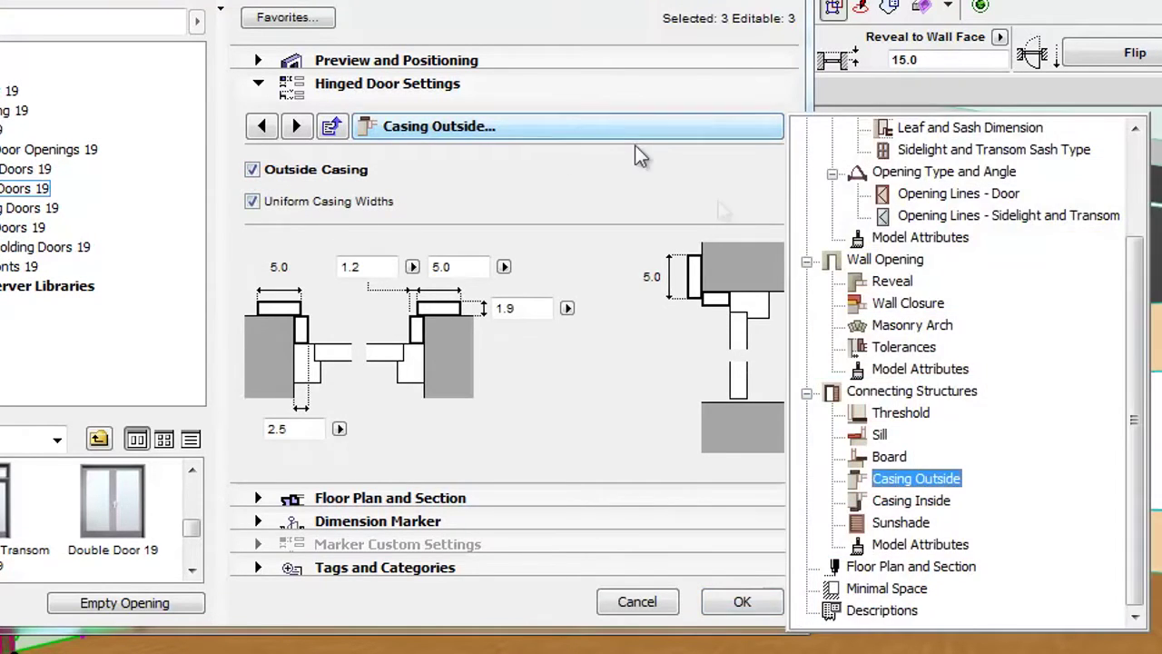
pyautogui.click(904, 502)
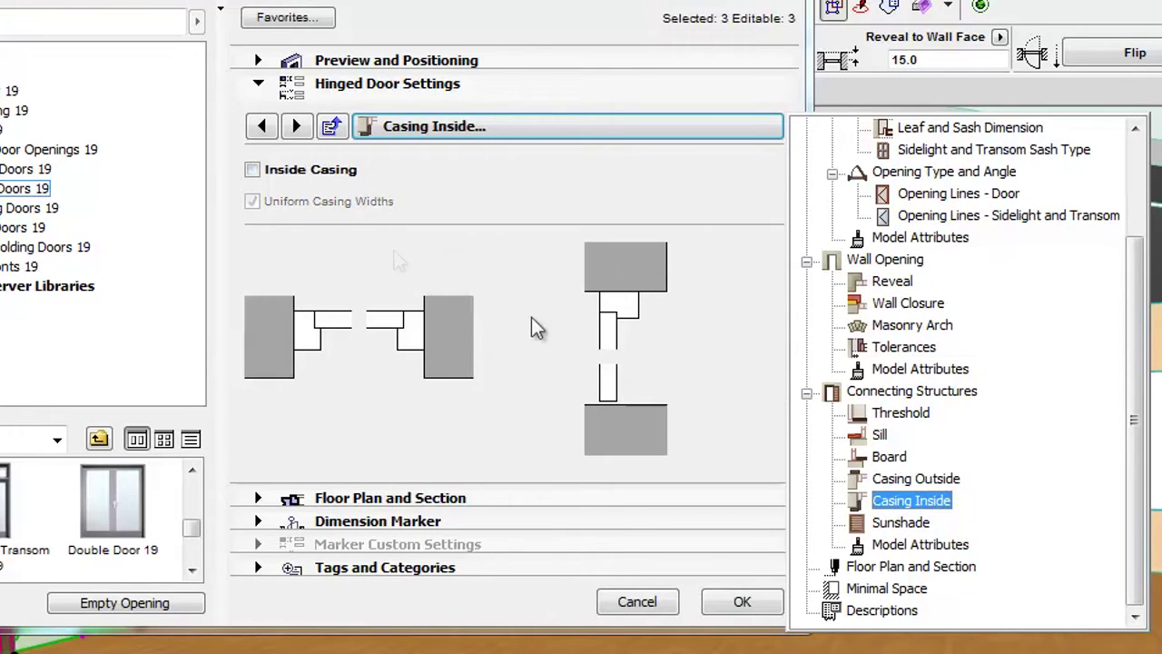
pyautogui.click(256, 171)
pyautogui.click(257, 171)
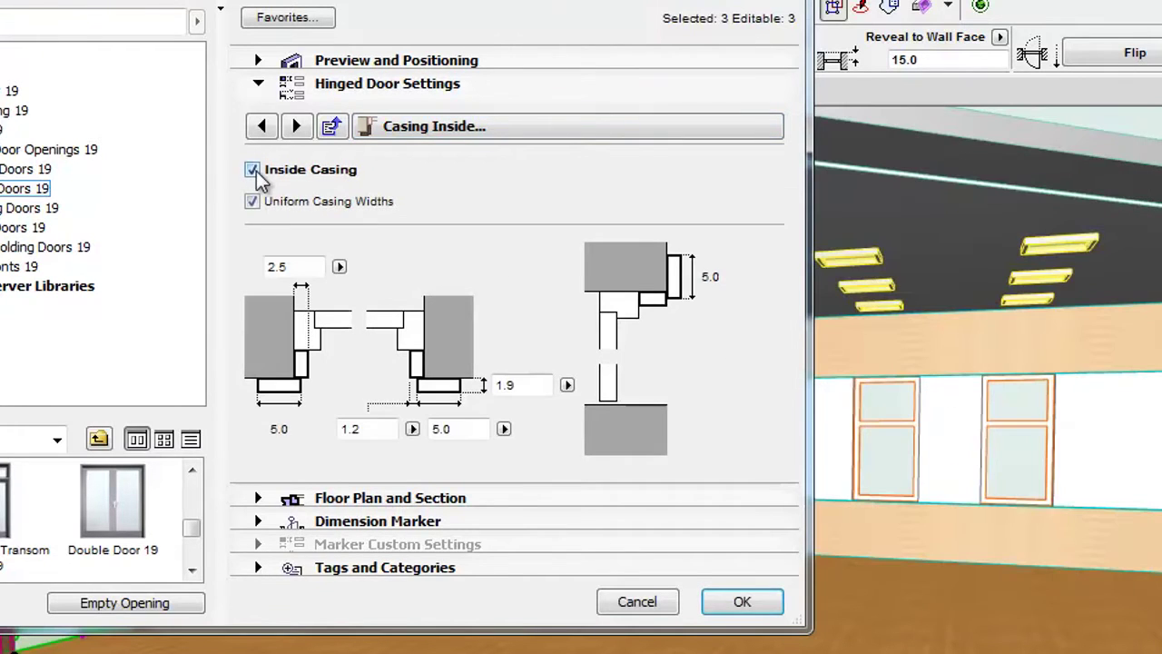
# Review the casing surface attributes, apply the settings, and return to the Finishes of Openings schedule.
pyautogui.click(421, 128)
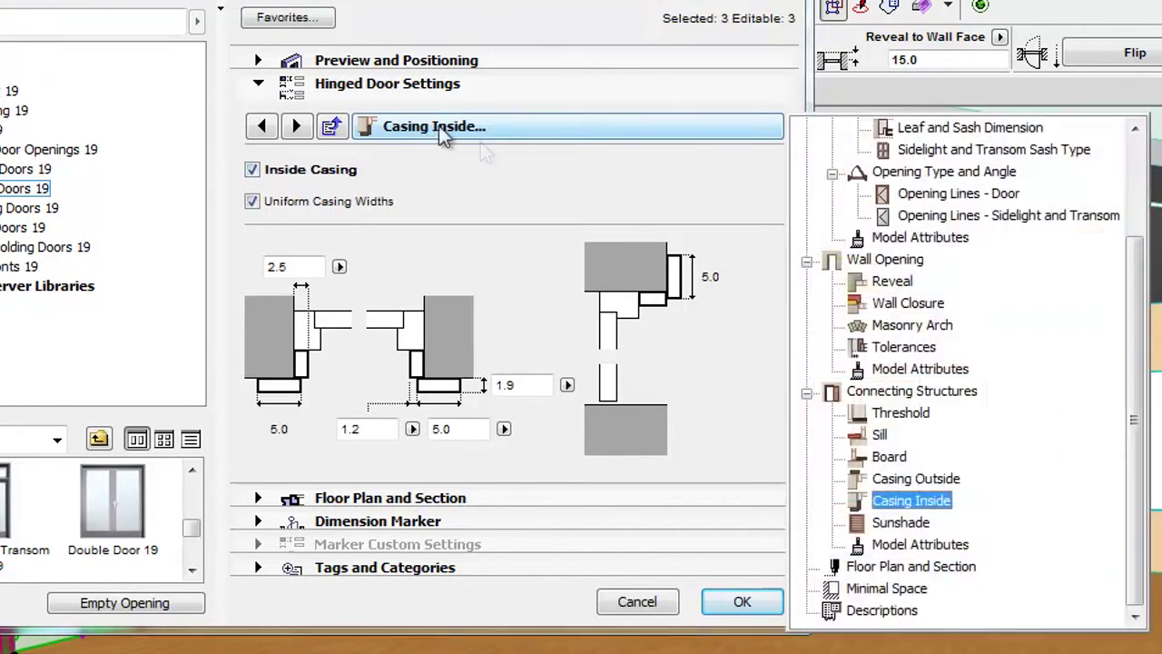
pyautogui.click(906, 545)
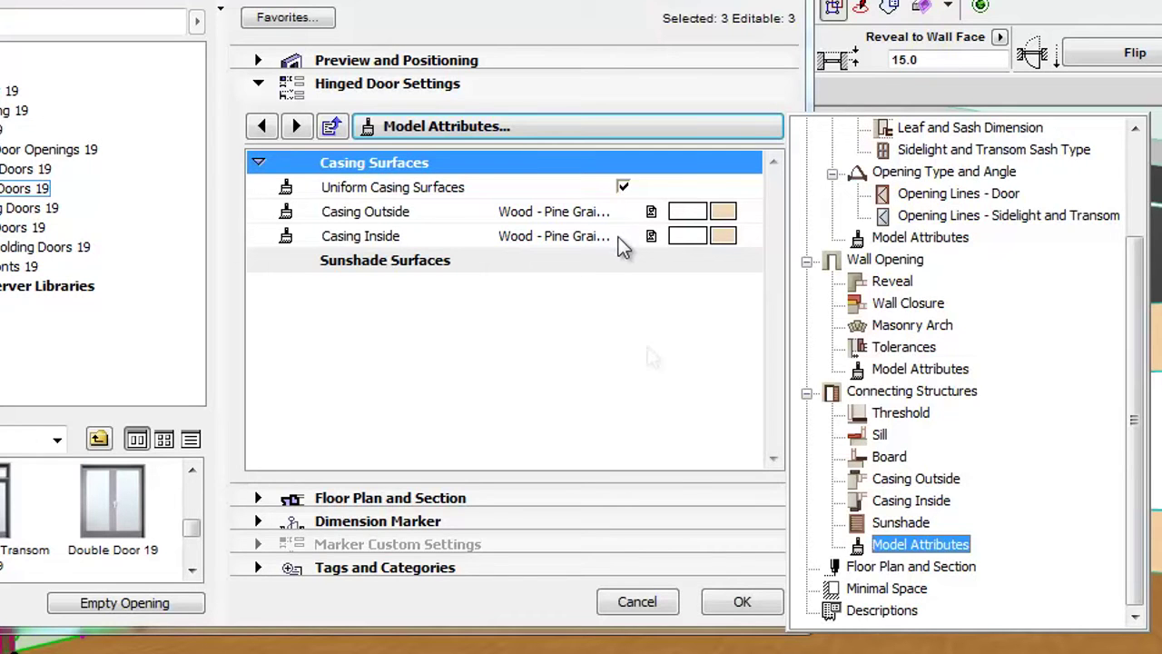
pyautogui.click(768, 607)
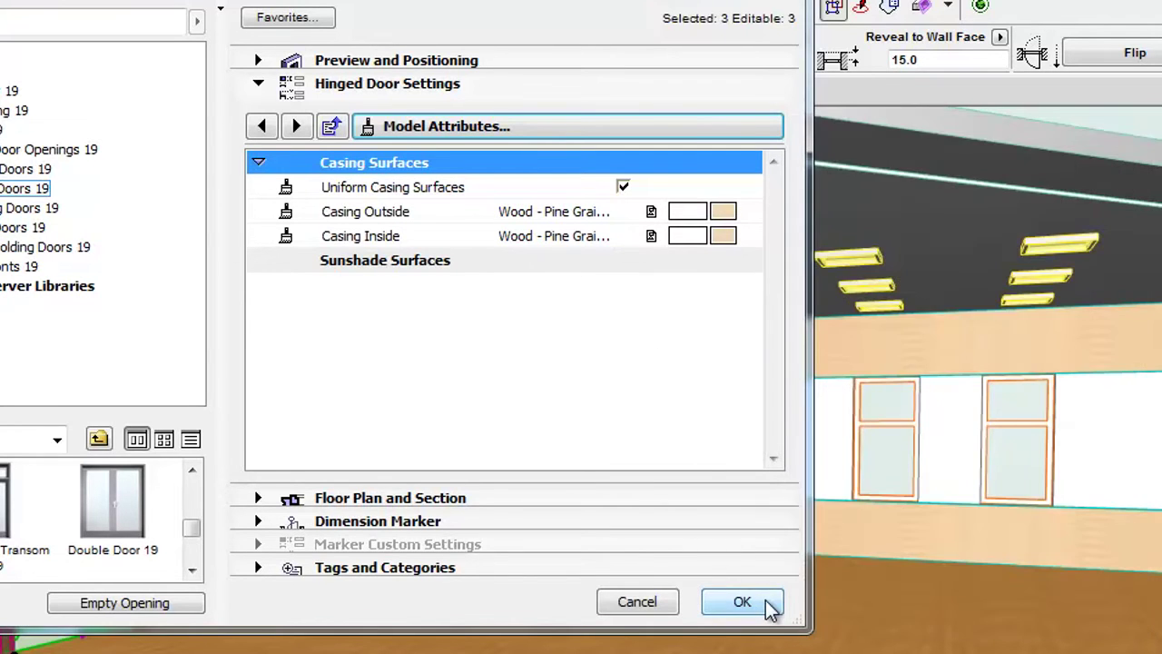
pyautogui.click(768, 606)
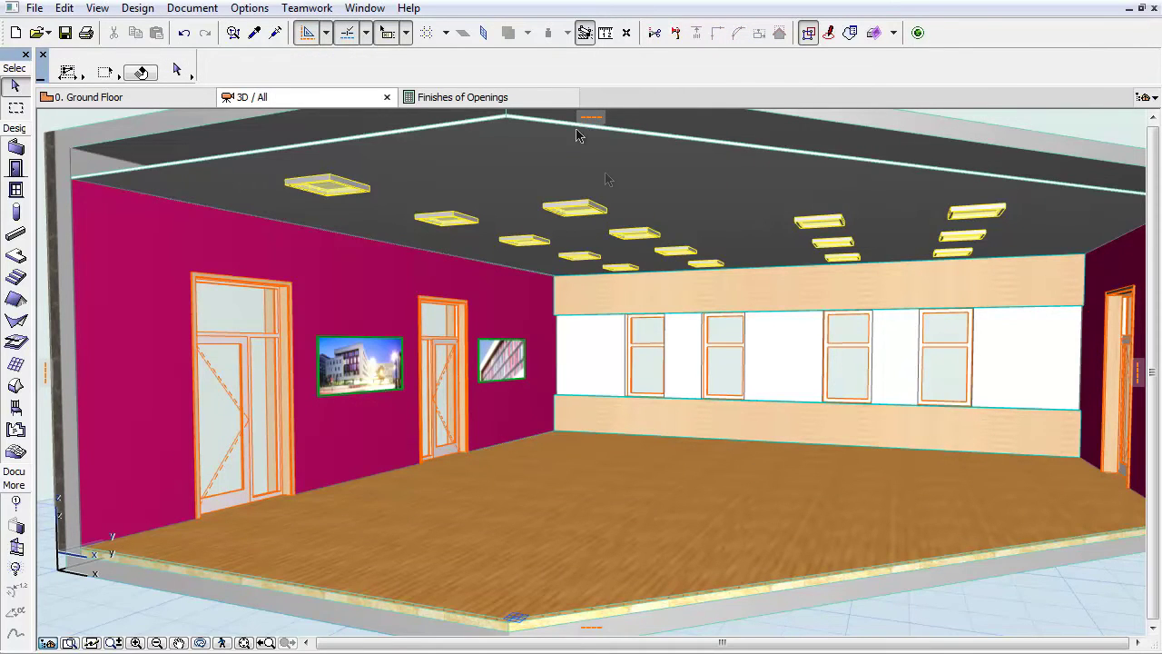
pyautogui.click(558, 98)
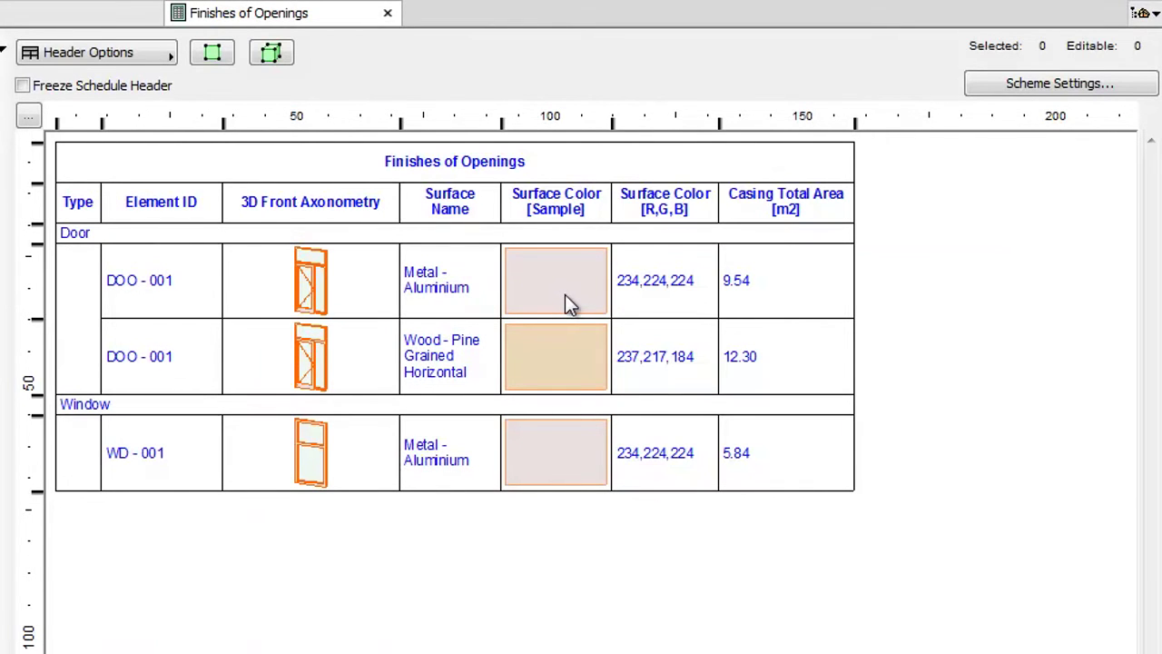
# Select the Wood - Pine door finish row and open Scheme Settings for Finishes of Openings.
pyautogui.click(788, 290)
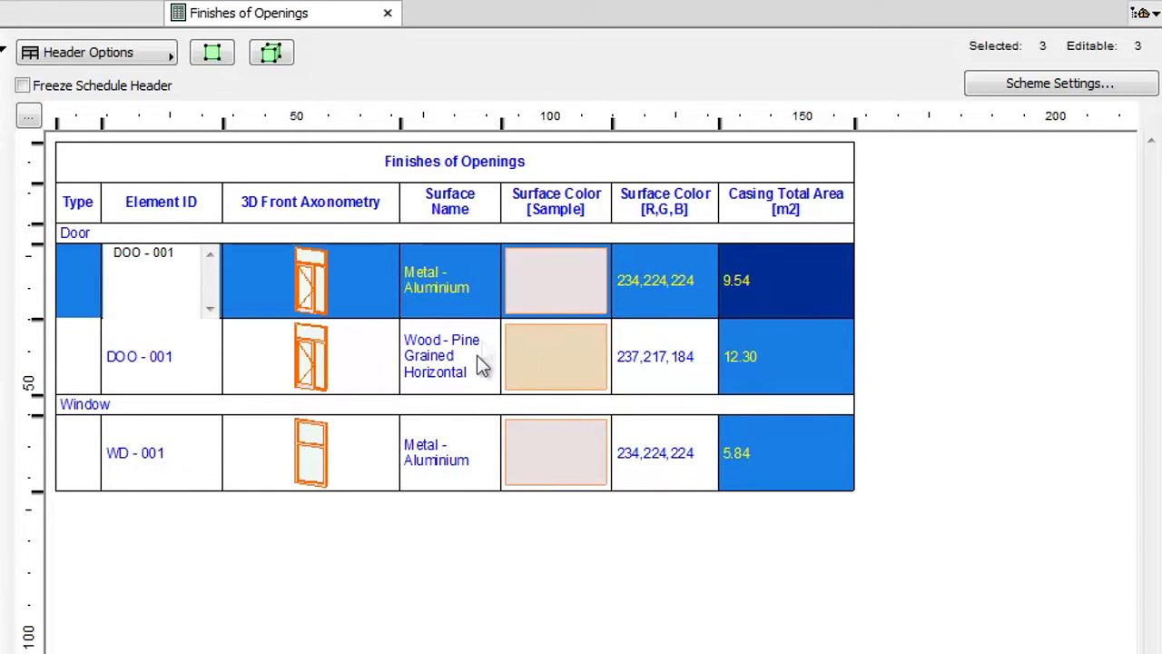
pyautogui.click(784, 372)
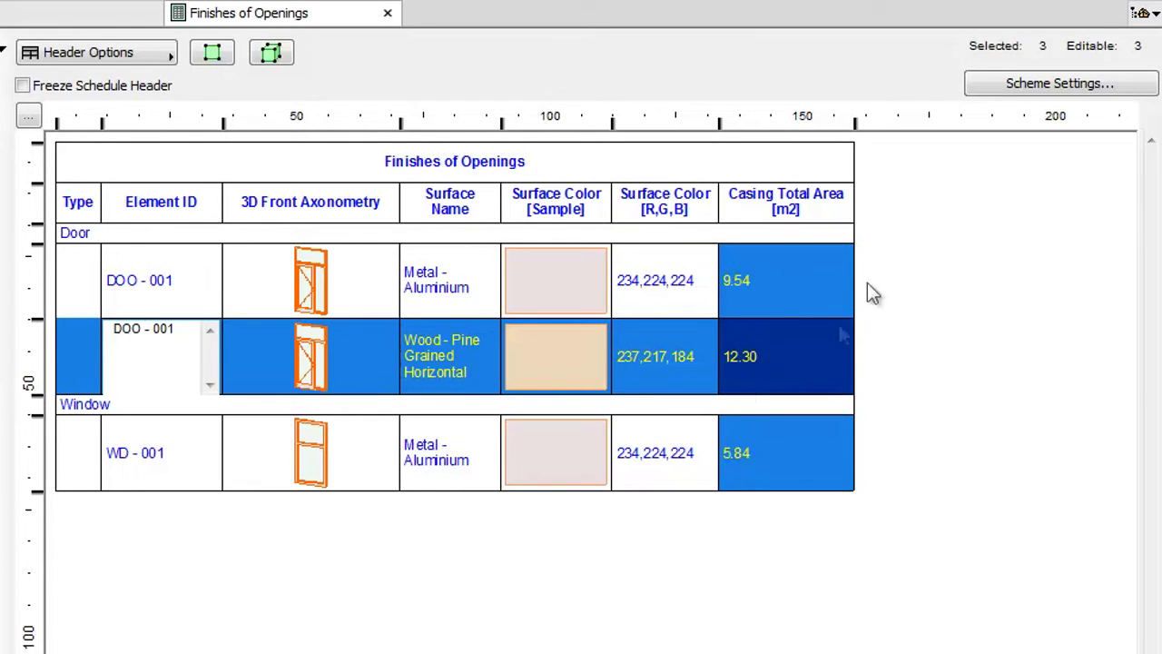
pyautogui.click(986, 89)
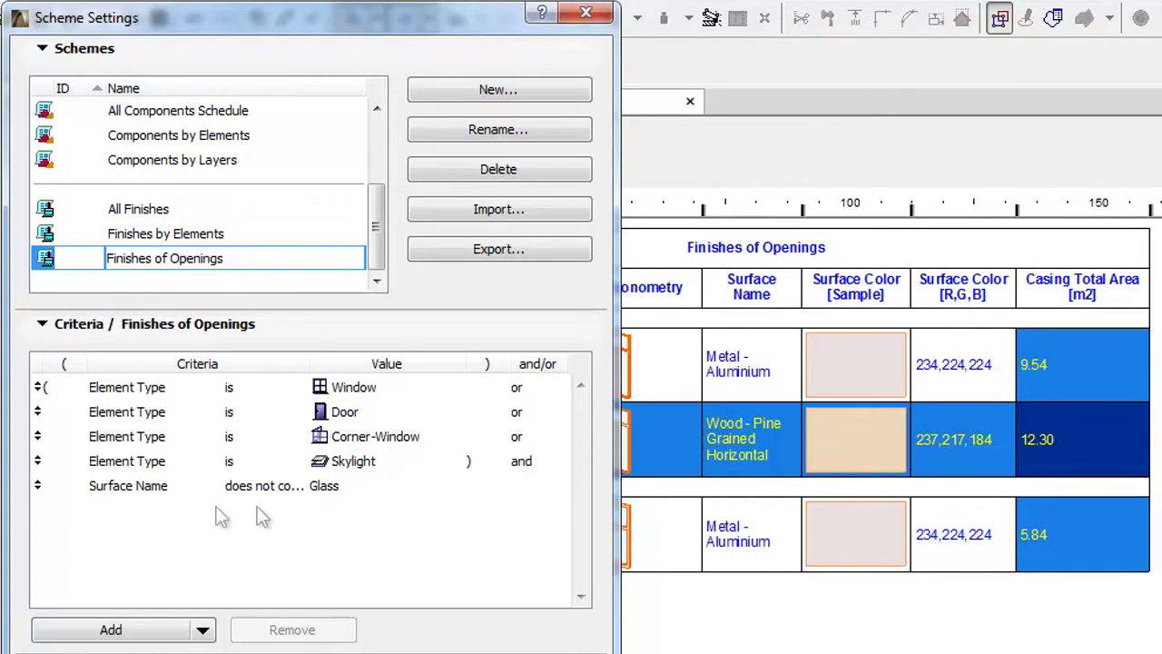
# Change the Surface Name criterion to 'contains' Glass and apply it.
pyautogui.click(181, 497)
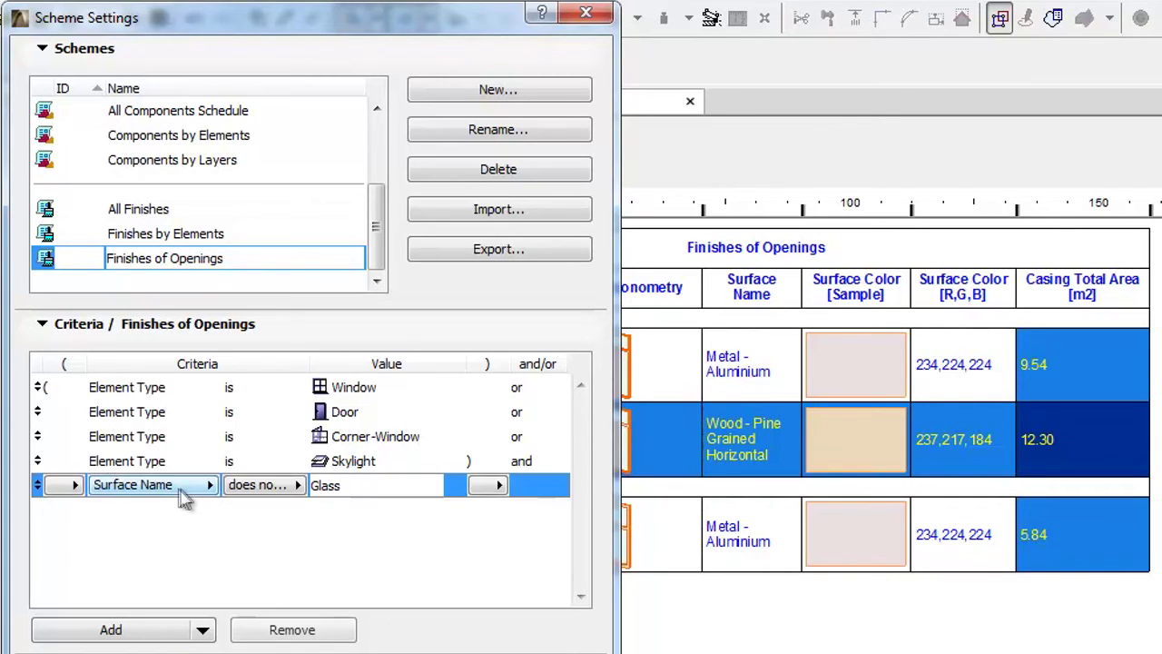
pyautogui.click(293, 486)
pyautogui.click(376, 525)
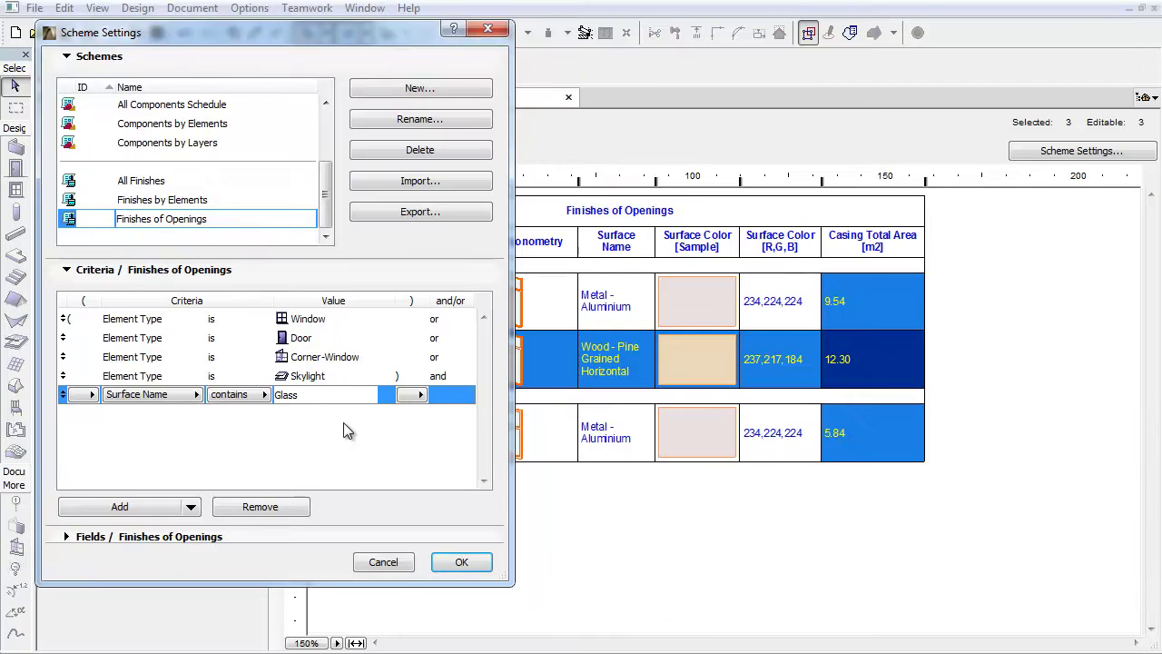
pyautogui.click(463, 563)
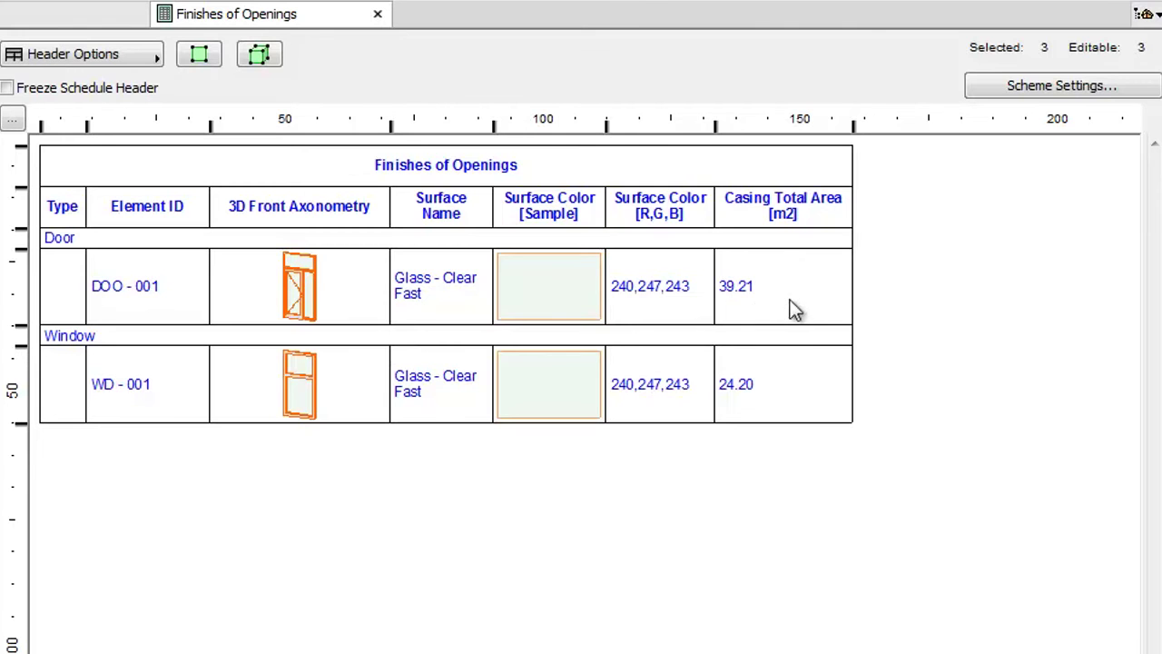
# Select the Glass - Clear Fast door and window rows, then reopen Scheme Settings with Criteria collapsed.
pyautogui.click(793, 309)
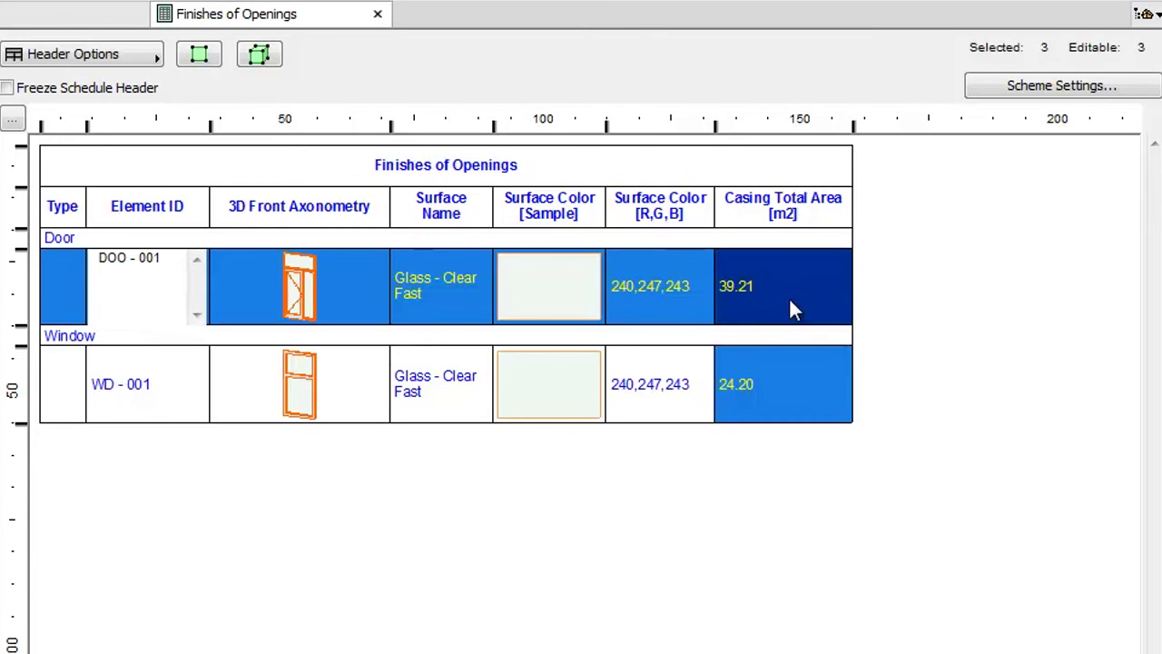
pyautogui.click(807, 385)
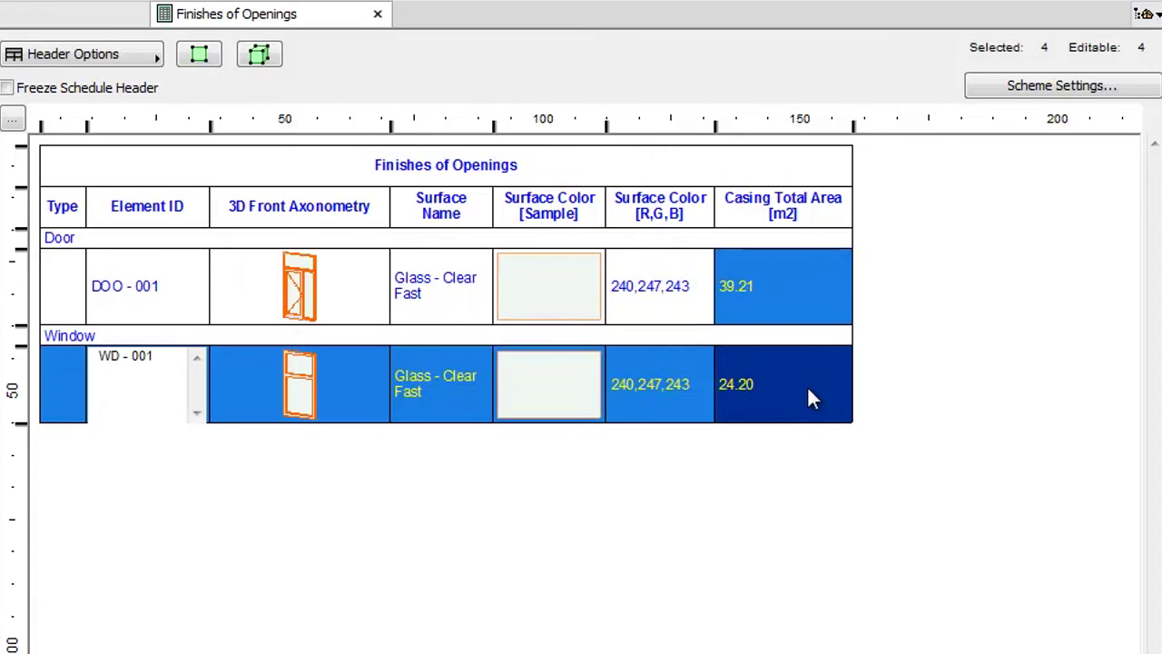
pyautogui.click(988, 91)
pyautogui.click(93, 256)
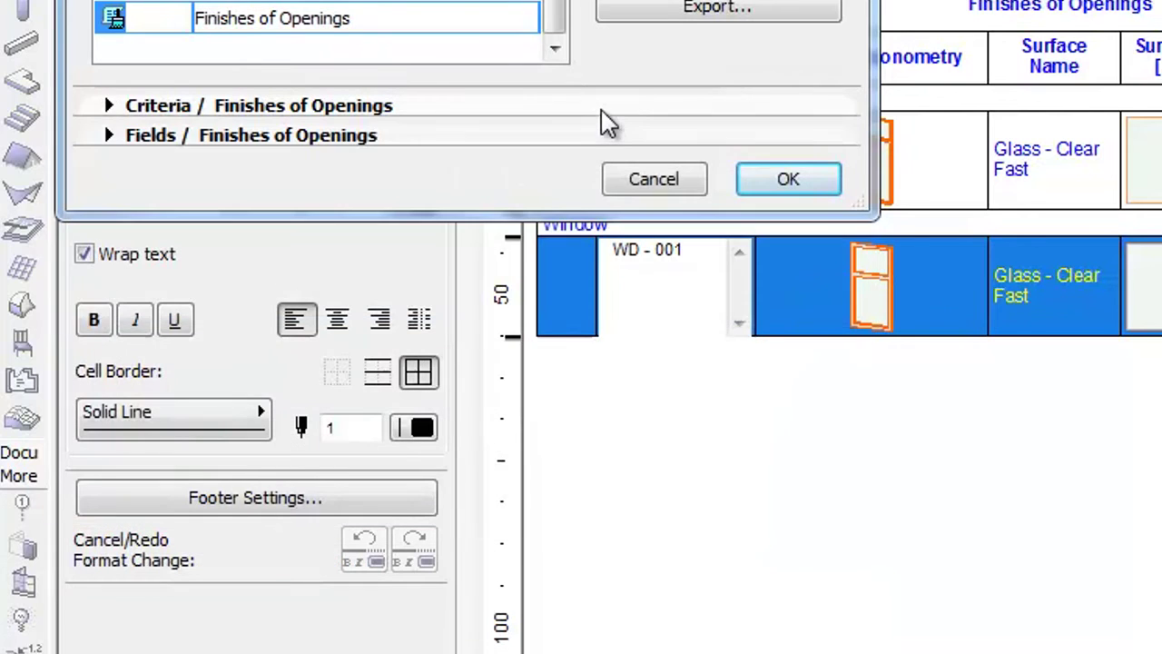
# Review the fields from Type to Exposed Area and check that Exposed Area excludes 3D Types.
pyautogui.click(603, 142)
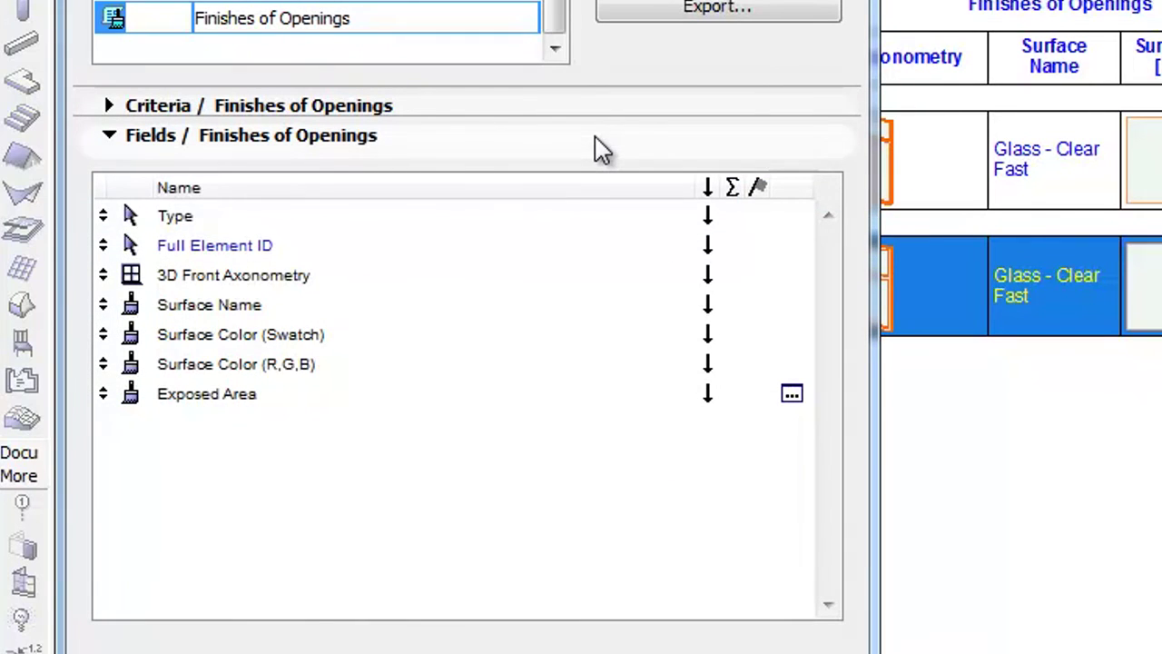
pyautogui.click(338, 225)
pyautogui.click(343, 252)
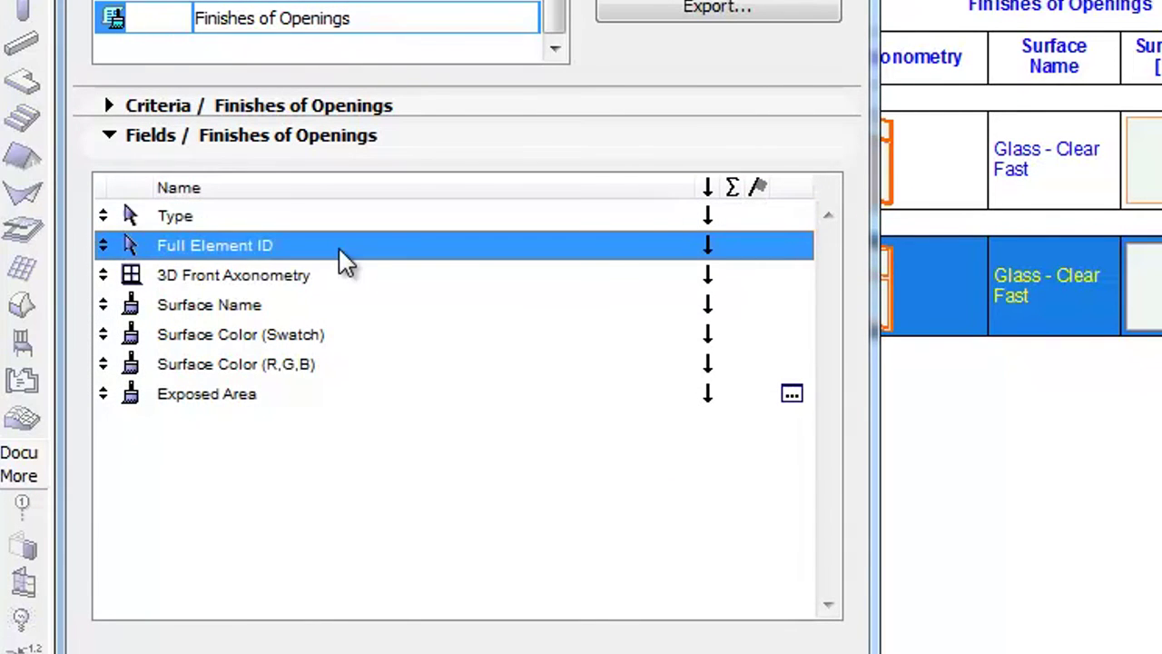
pyautogui.click(342, 277)
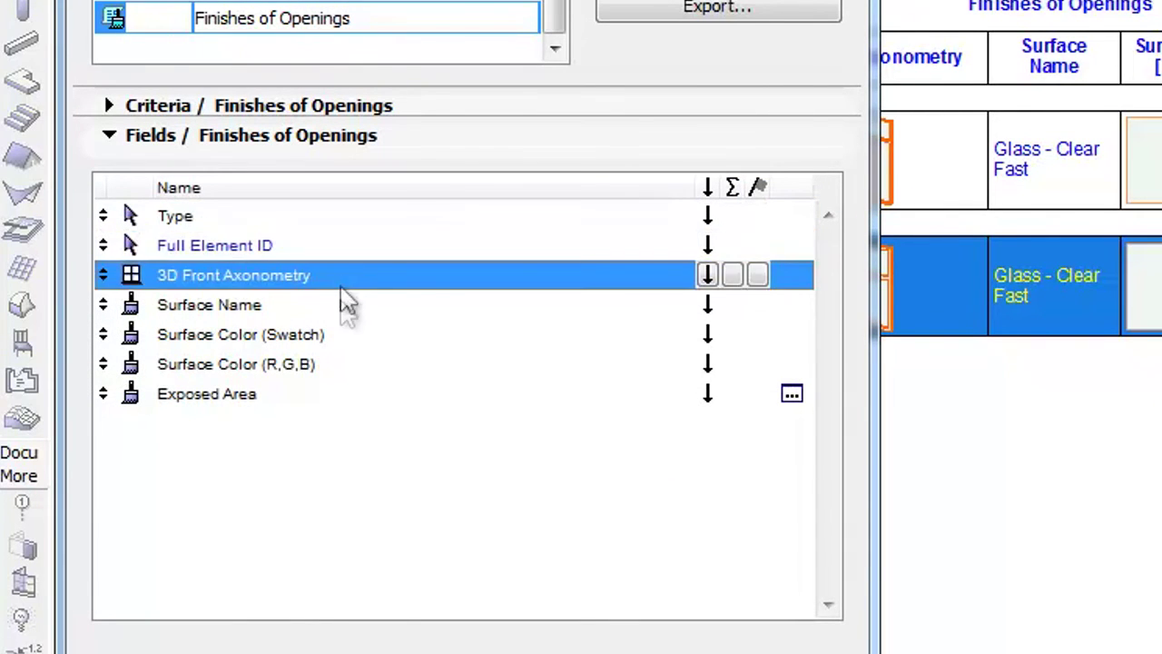
pyautogui.click(342, 311)
pyautogui.click(351, 340)
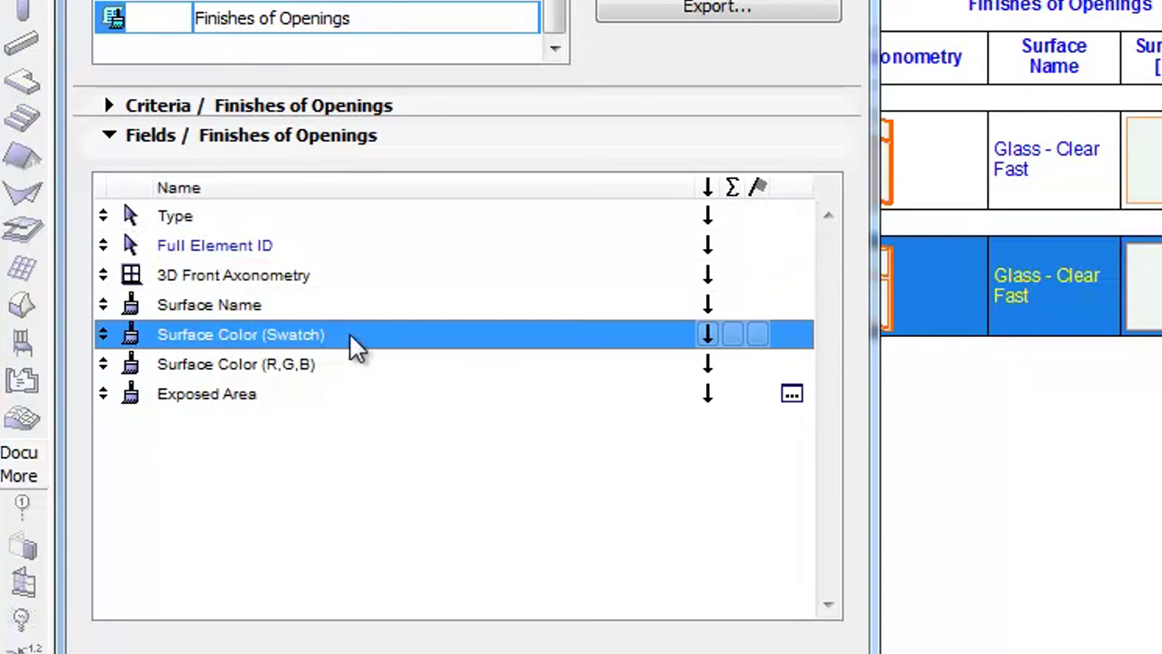
pyautogui.click(355, 369)
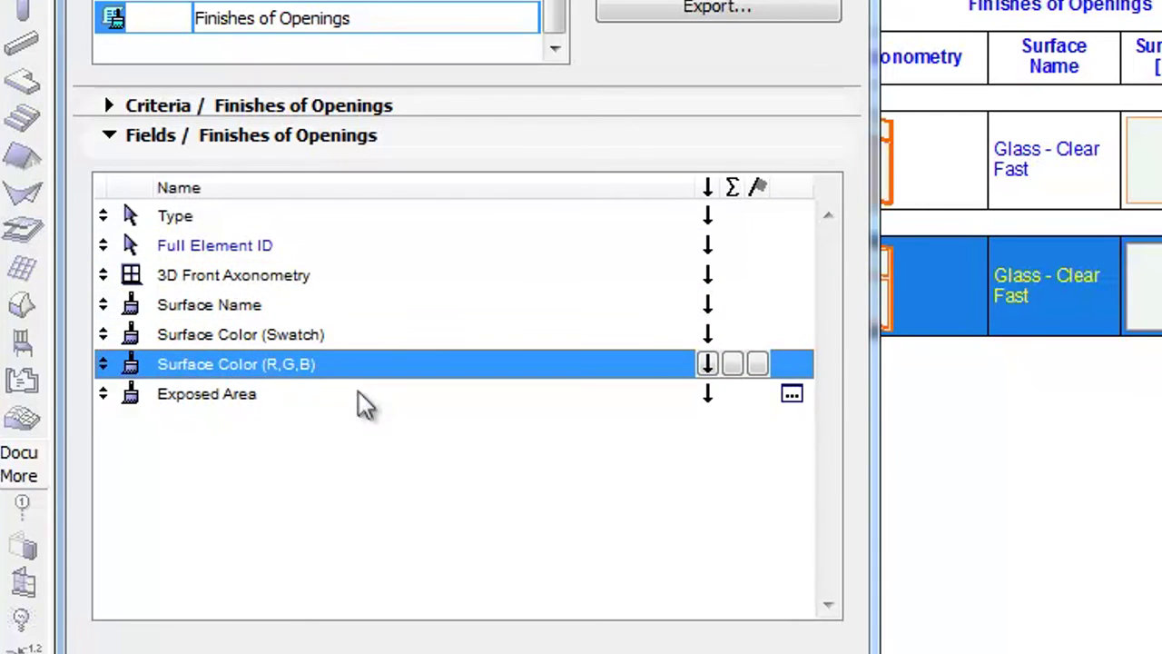
pyautogui.click(360, 396)
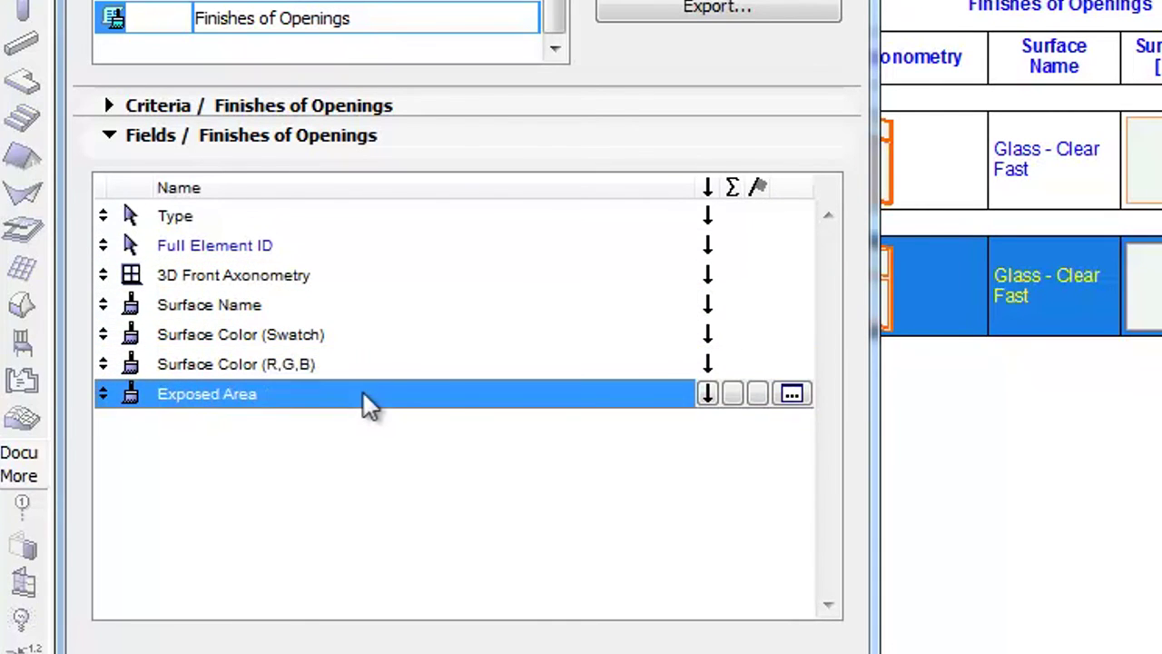
pyautogui.click(792, 394)
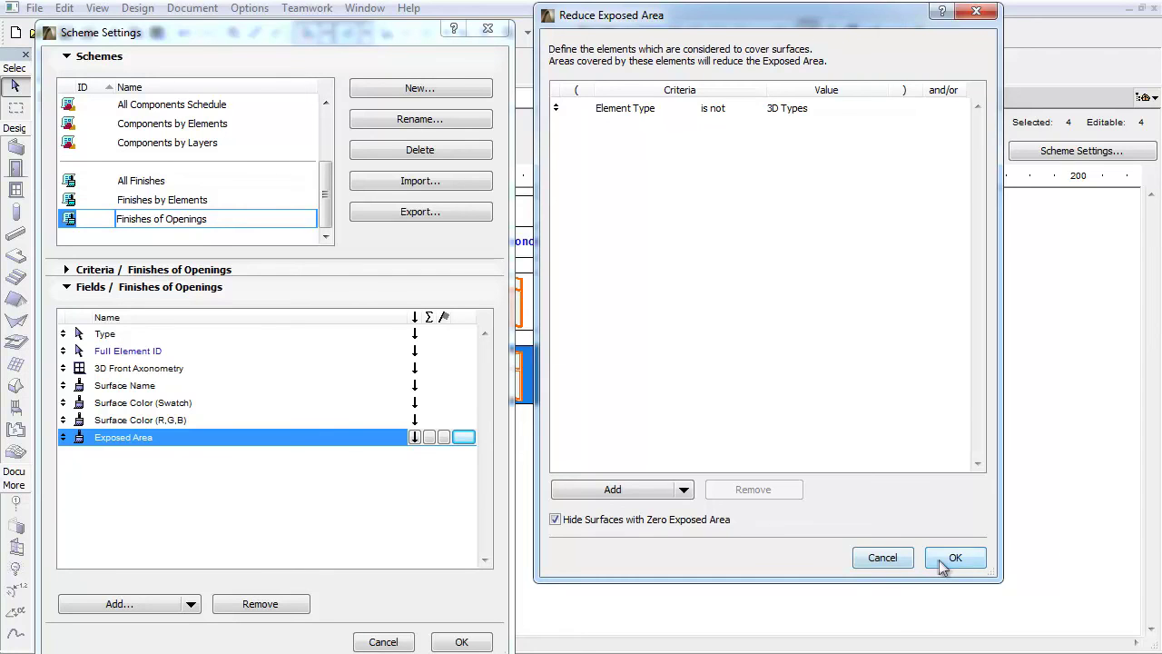
pyautogui.click(954, 629)
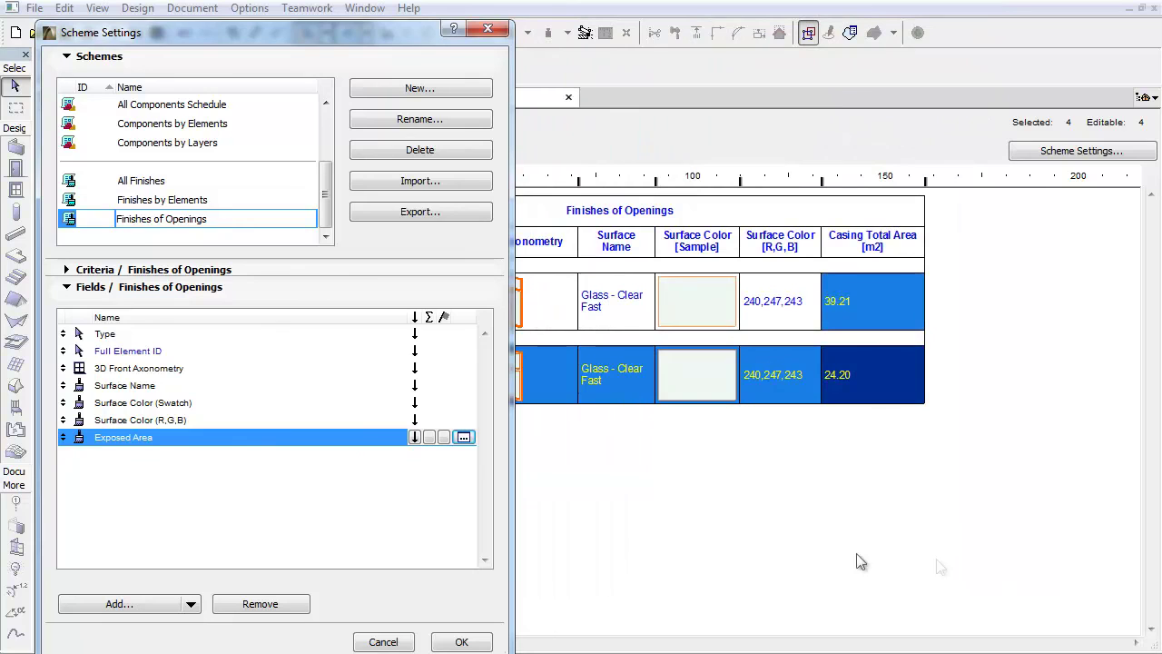